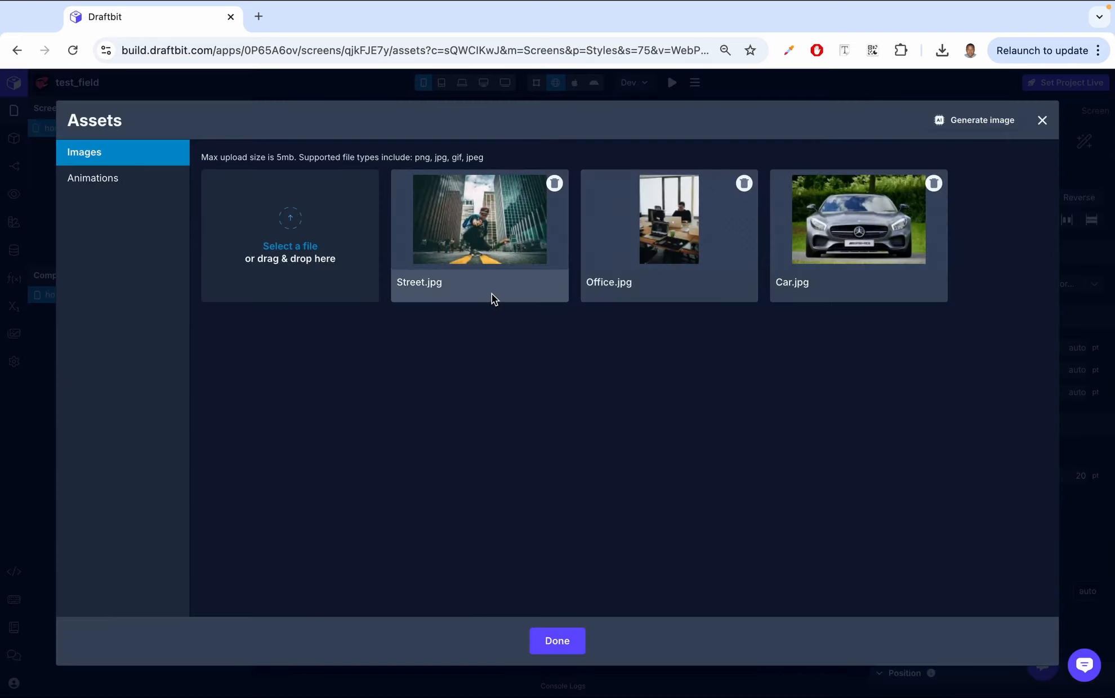
- Close the assets library and add an Image component to the home screen
left_click(1043, 119)
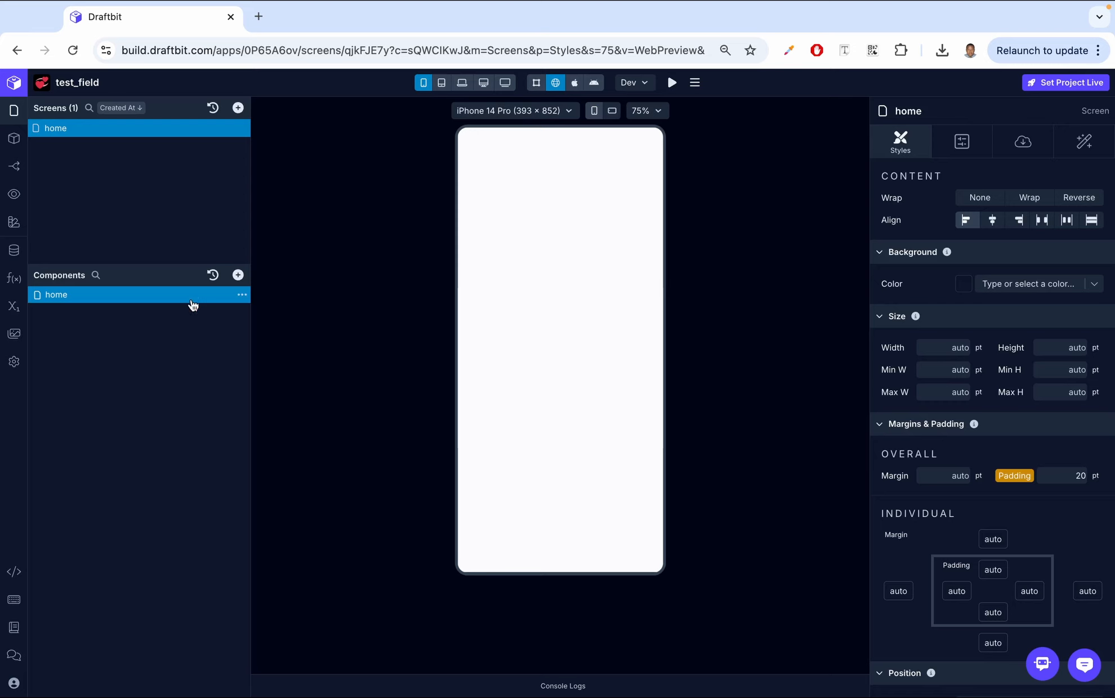
left_click(238, 276)
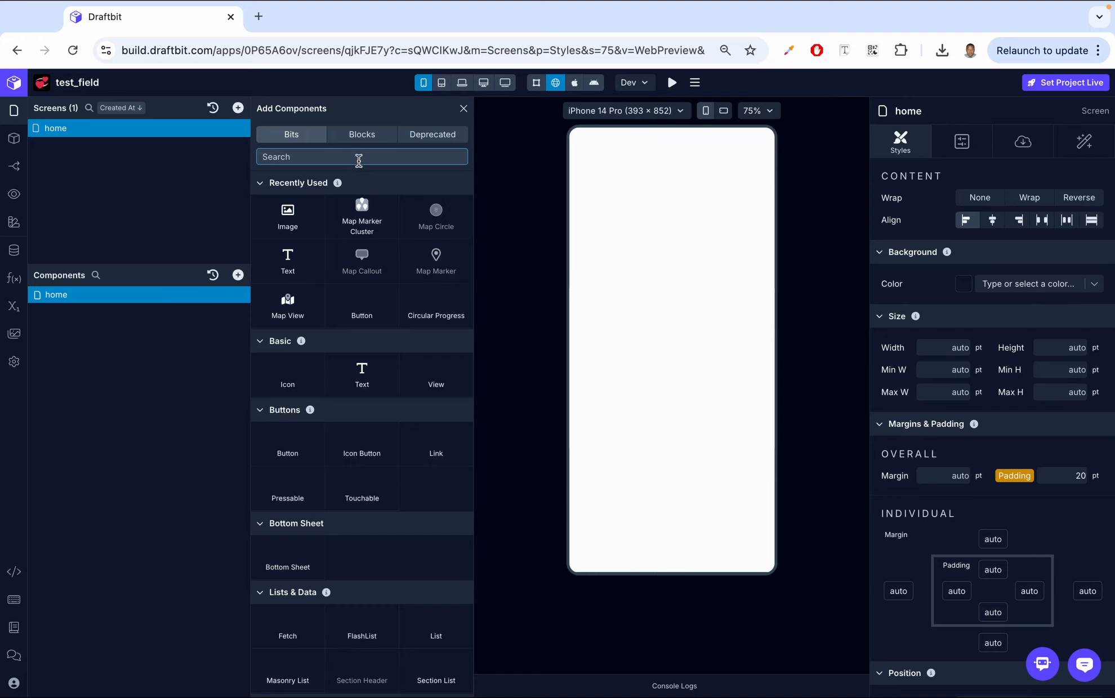
type("image")
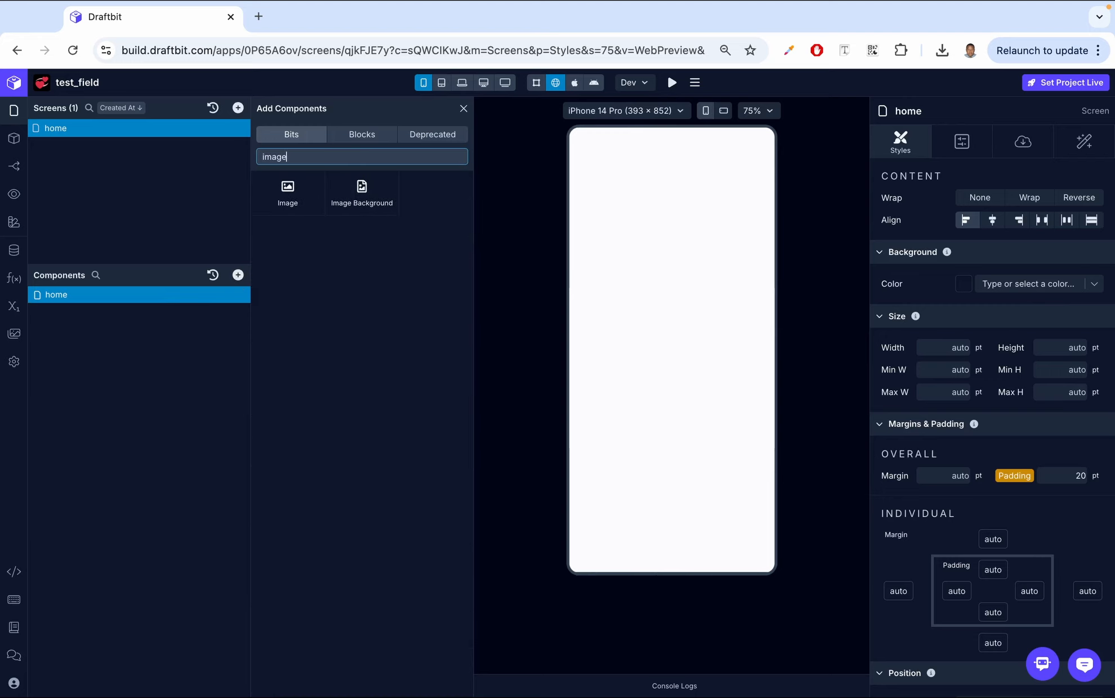
left_click(291, 207)
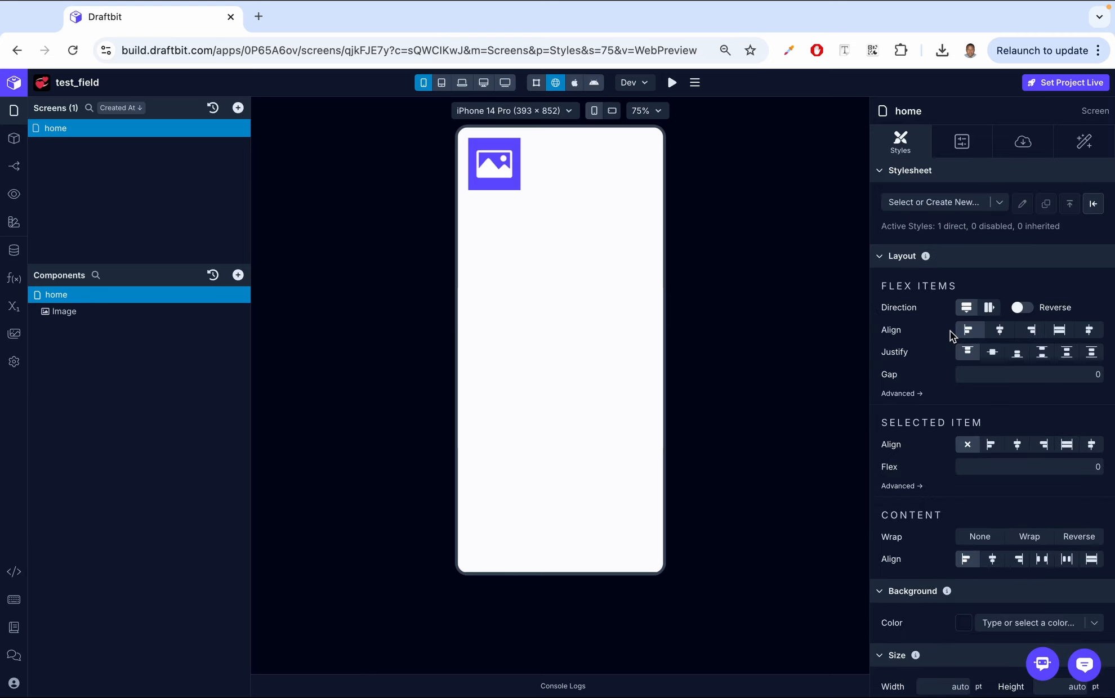
- Set the image's source URL to {{url}} and bind the url variable to the screen variable imgUrl
left_click(49, 312)
left_click(1023, 142)
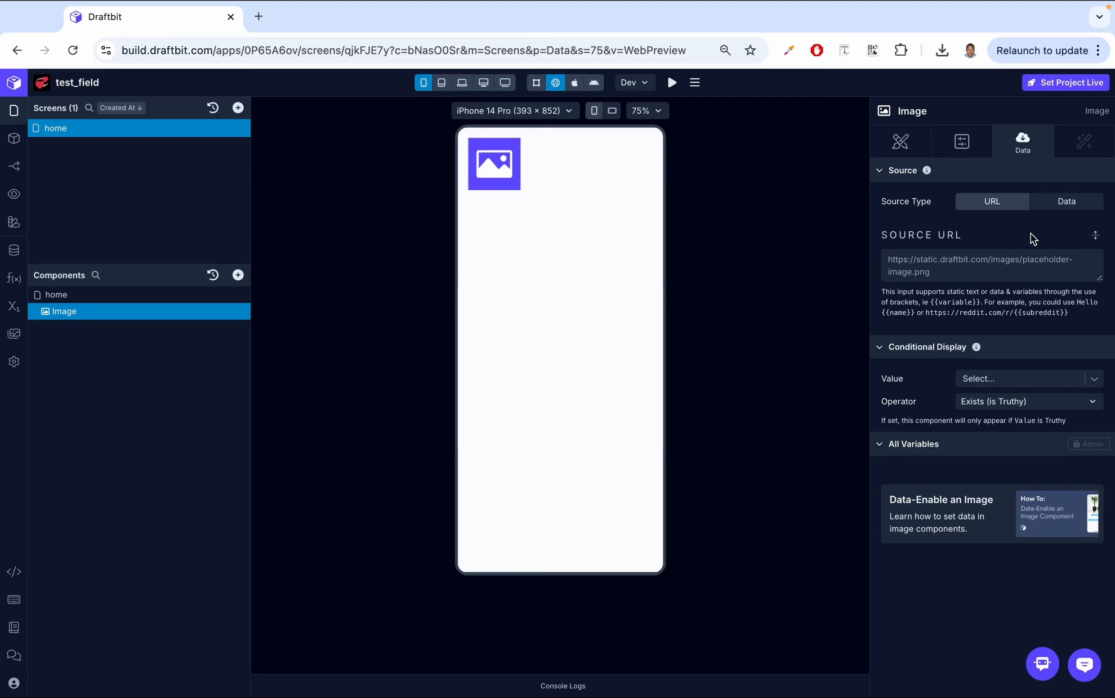
left_click(1001, 259)
type("{{")
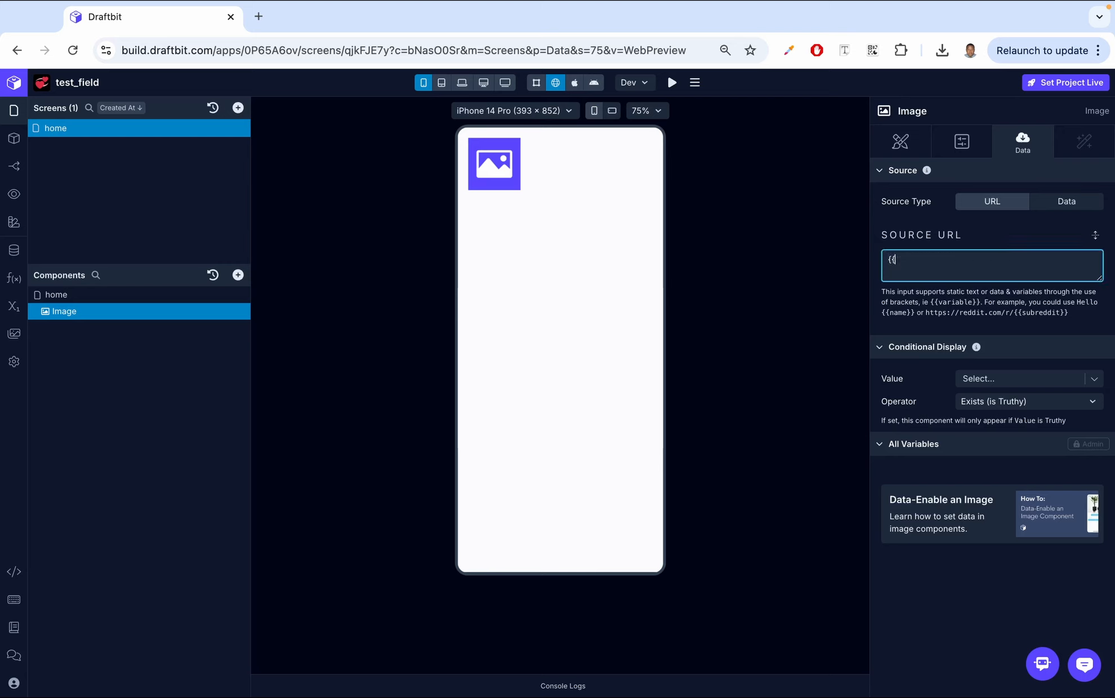
type("url")
left_click(1006, 236)
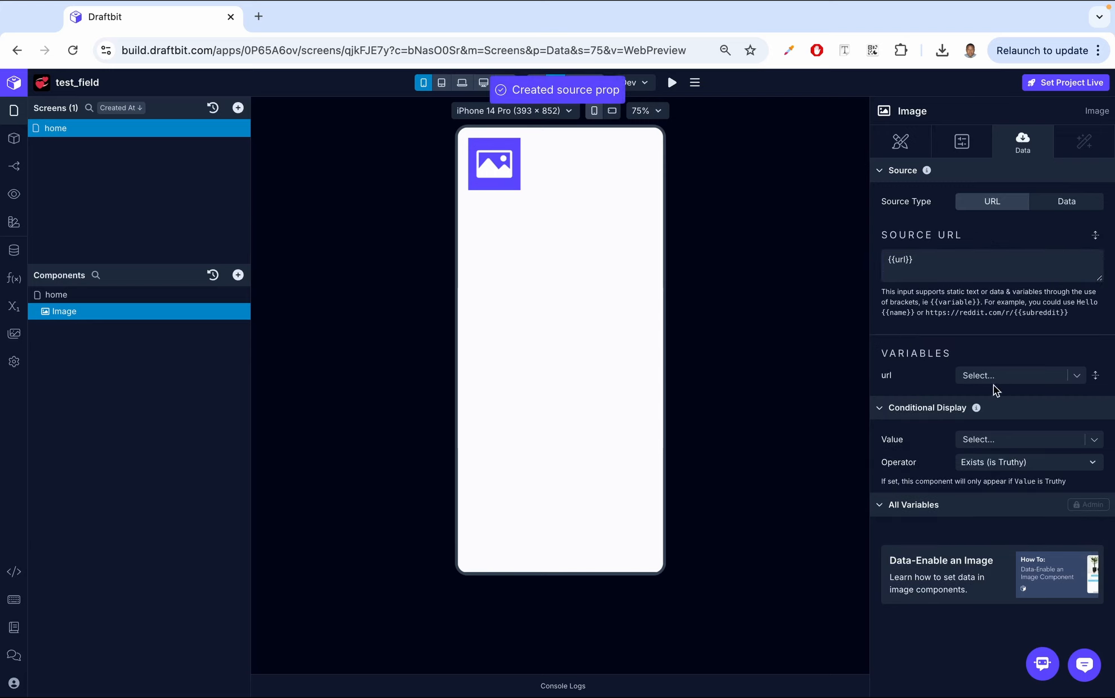
left_click(1075, 376)
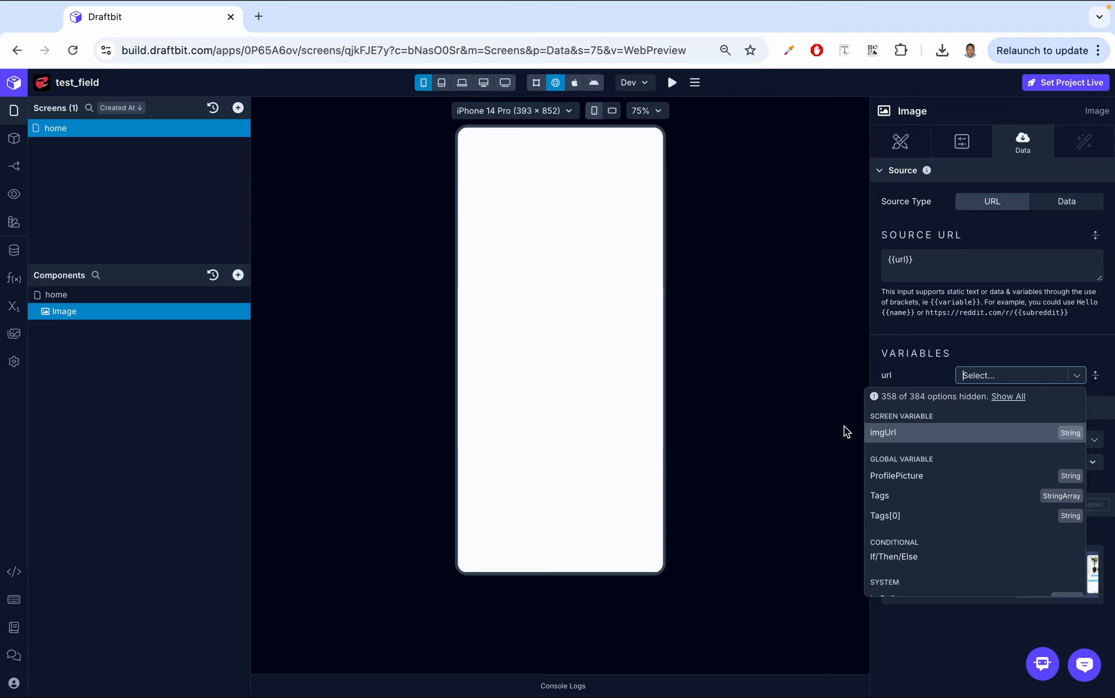
left_click(881, 433)
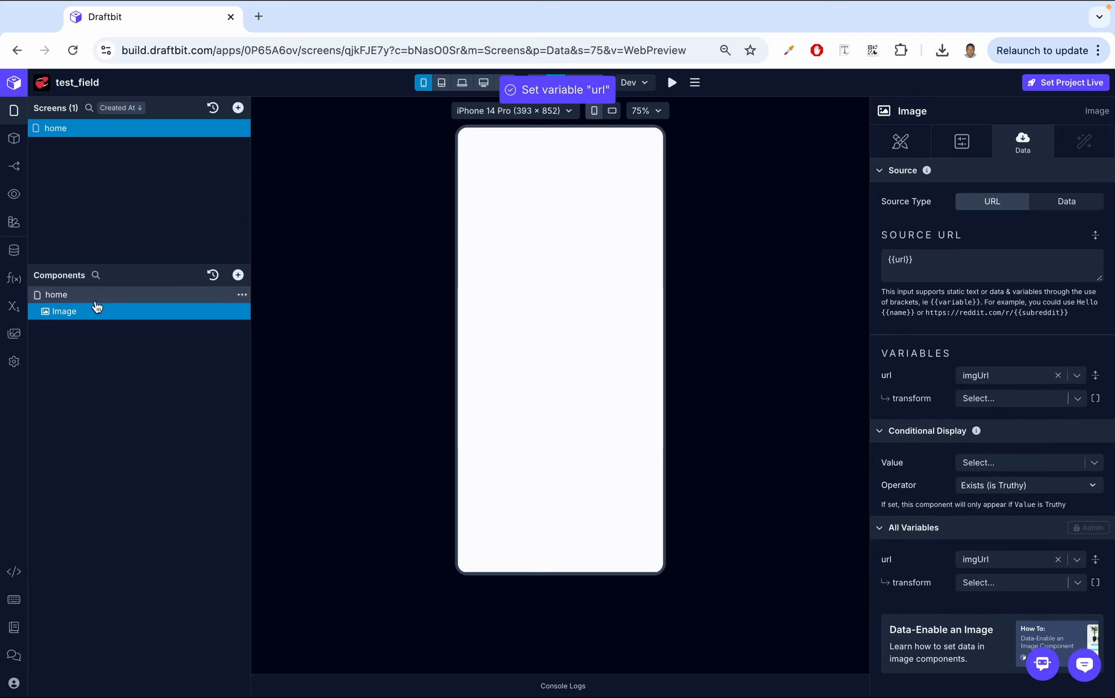
- Review the initial value of the screen variable imgUrl
left_click(14, 309)
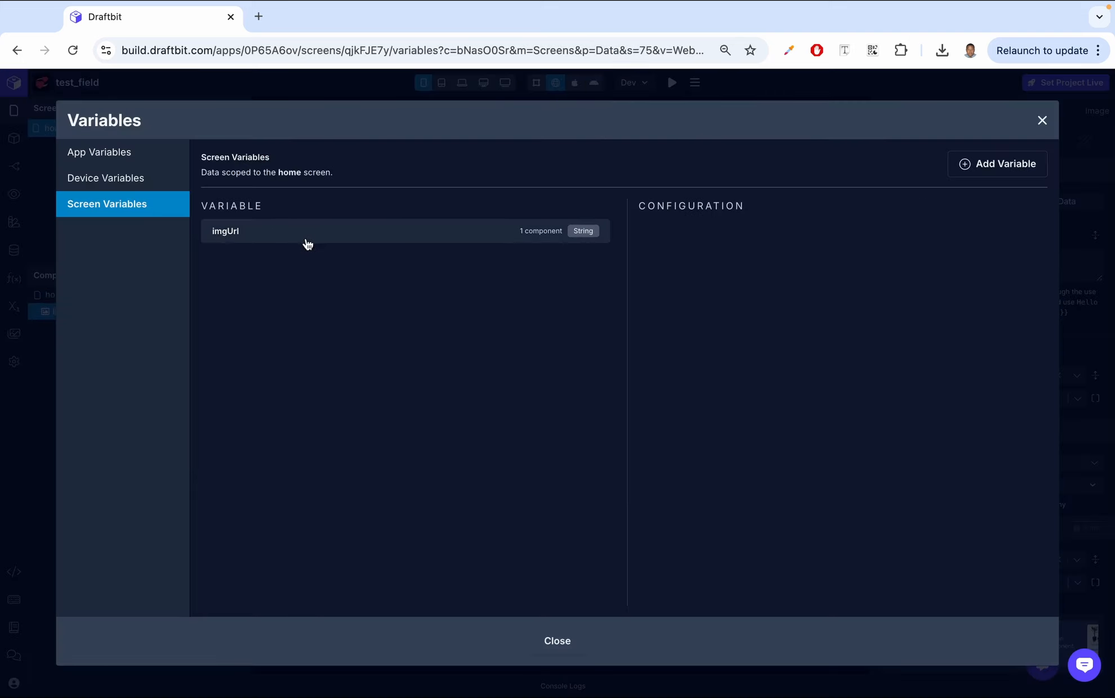
left_click(240, 241)
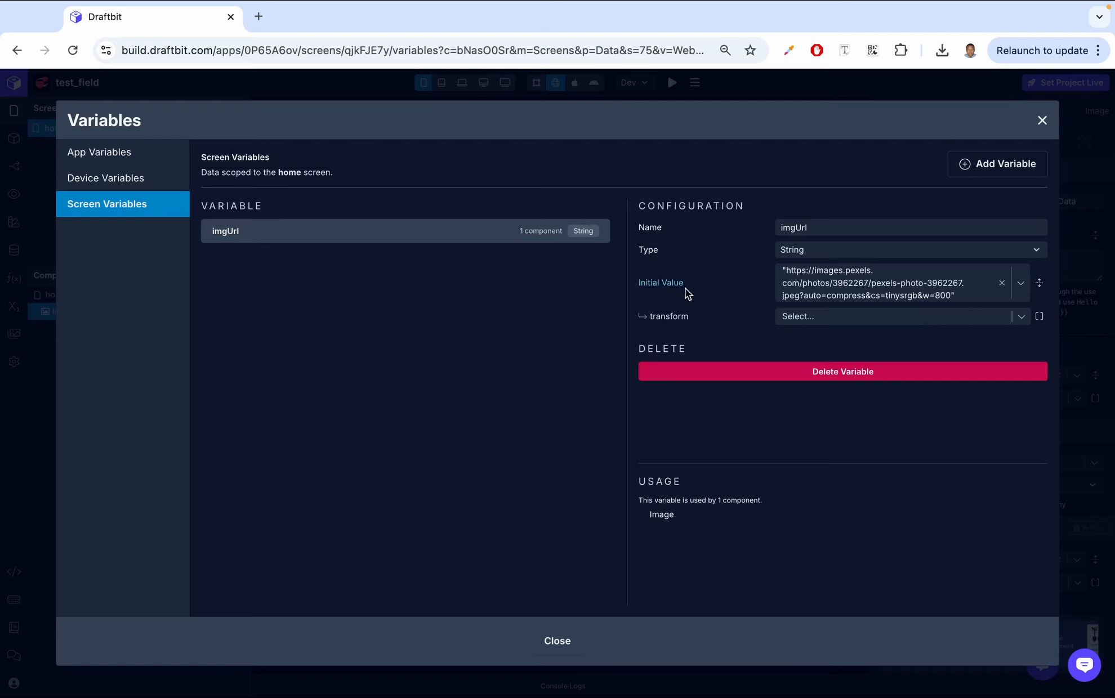
left_click(839, 279)
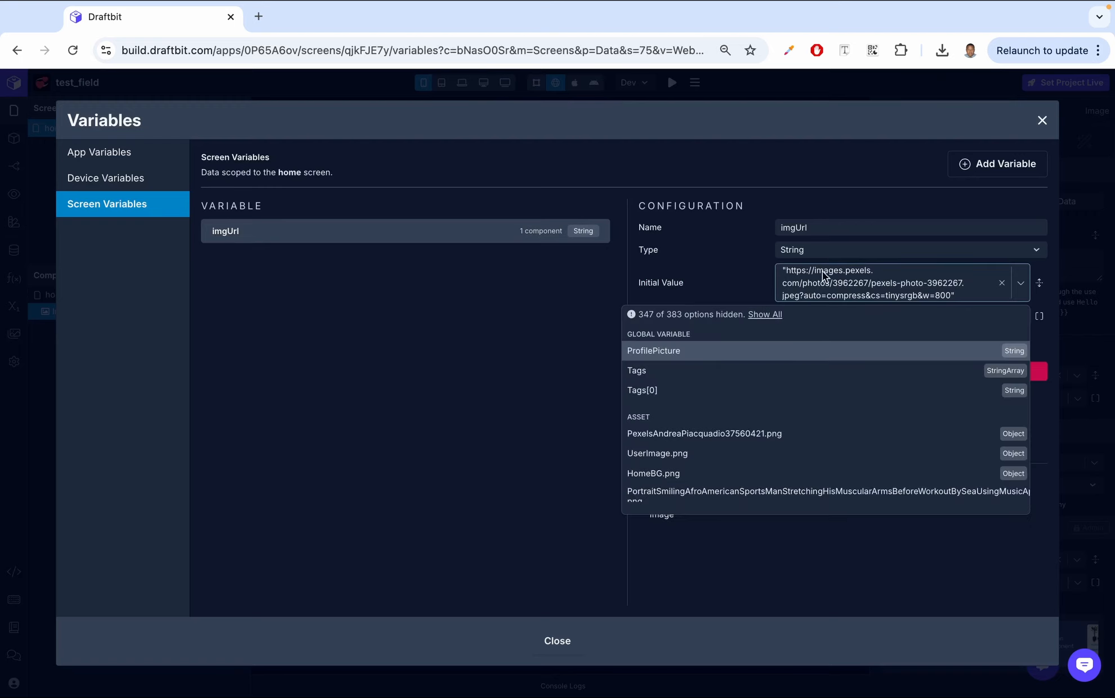
left_click(761, 286)
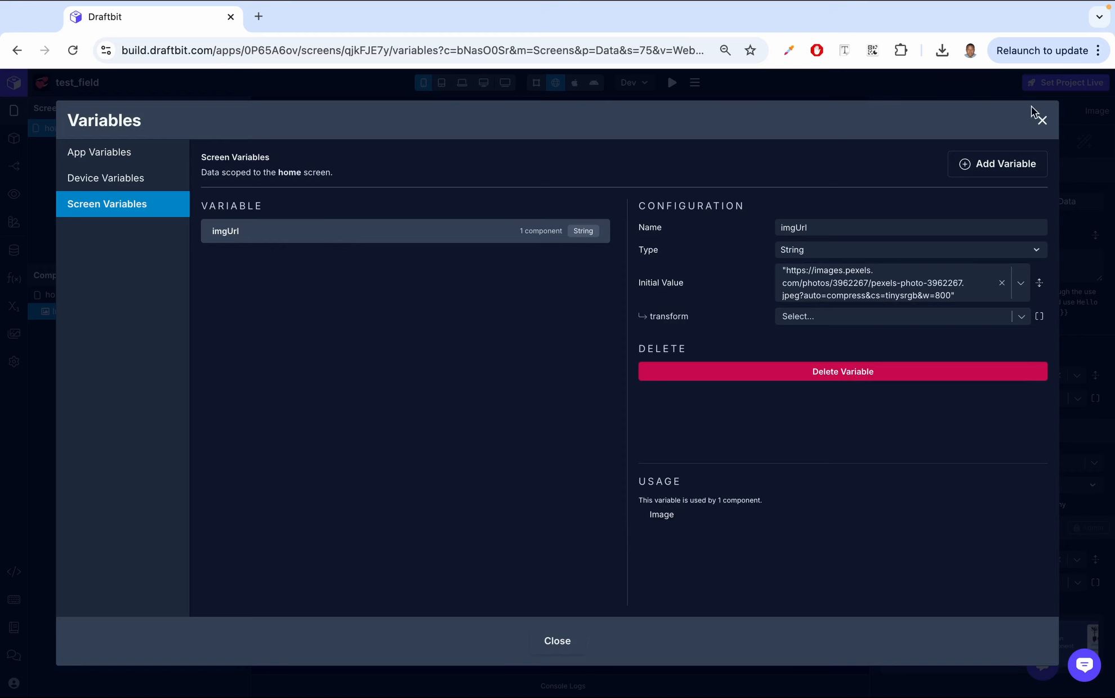
left_click(1042, 120)
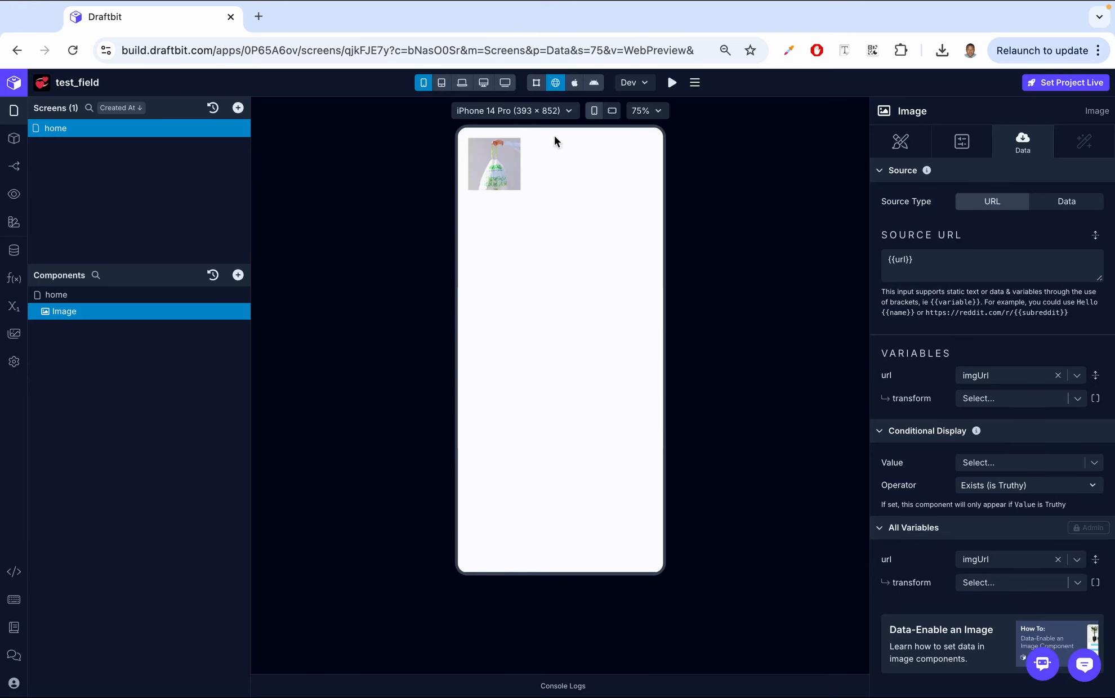
- Reset the image's width to auto and set its height to 400 pt
left_click(900, 142)
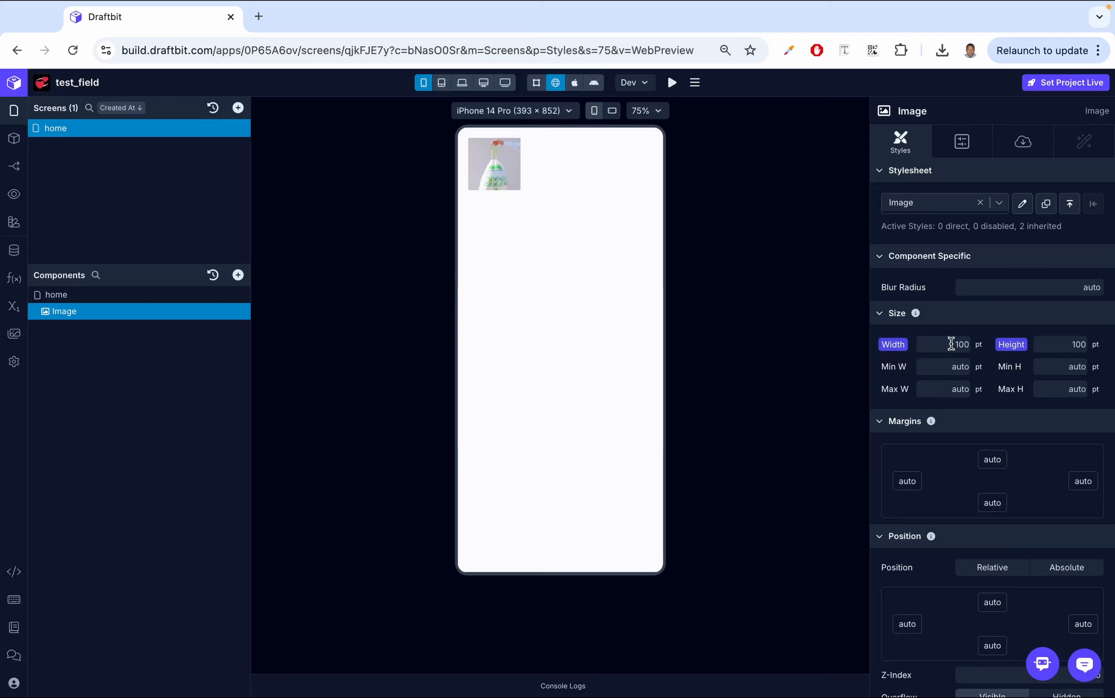
left_click(979, 345)
left_click(980, 372)
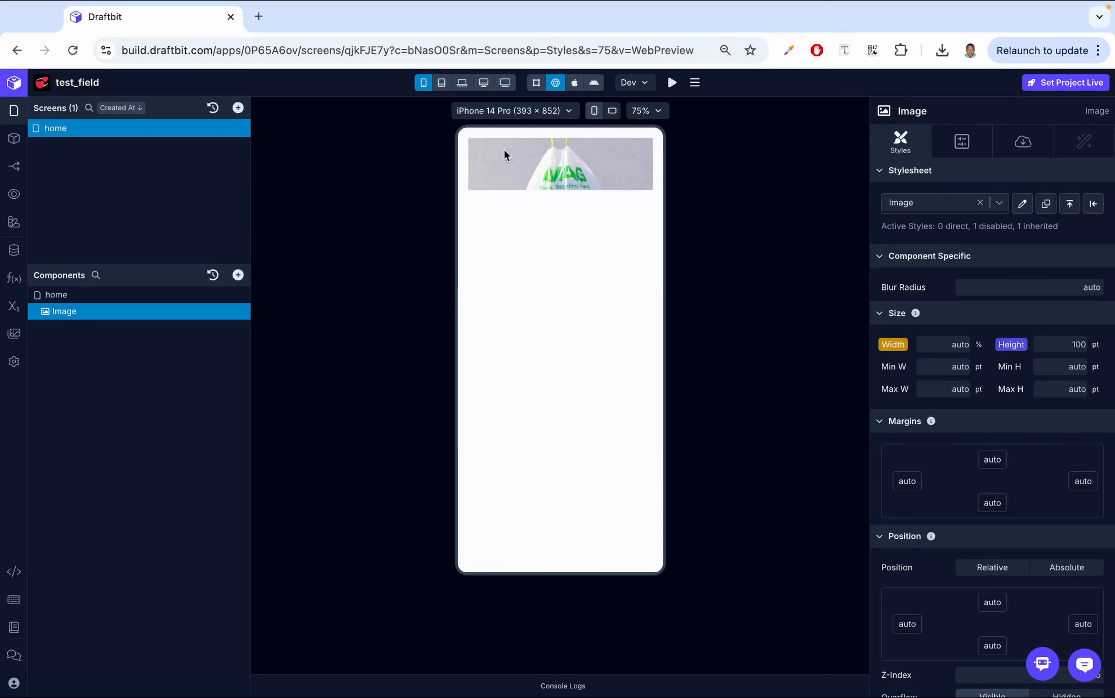
left_click(1077, 344)
type("400")
left_click(1103, 326)
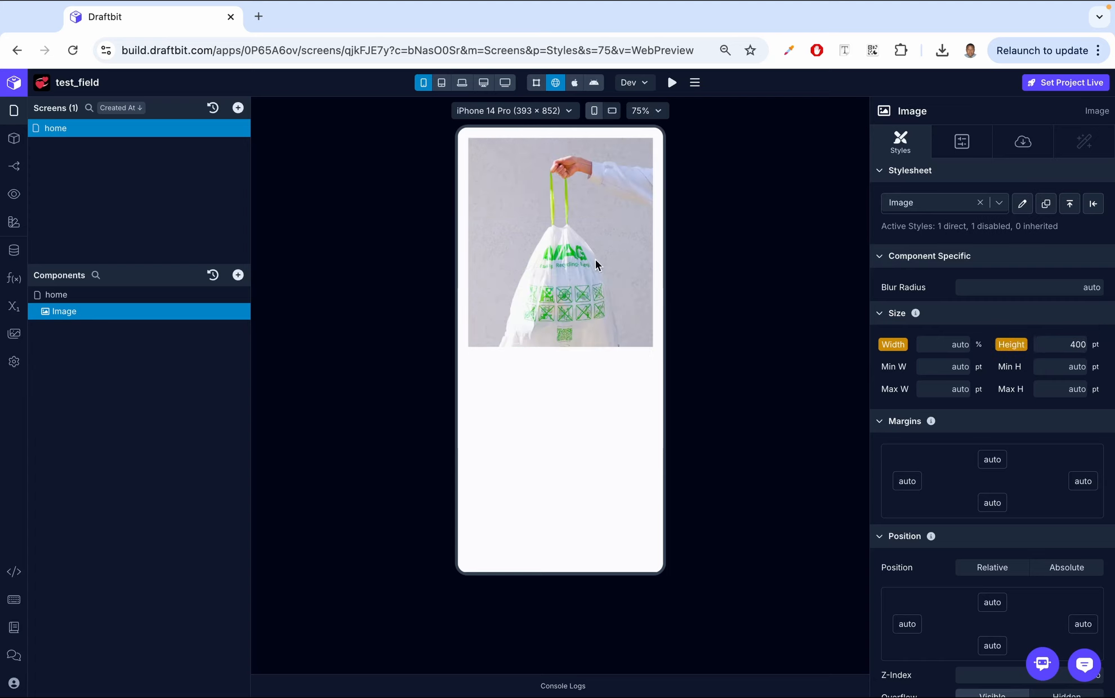
- Clear the image's source URL template
left_click(1022, 142)
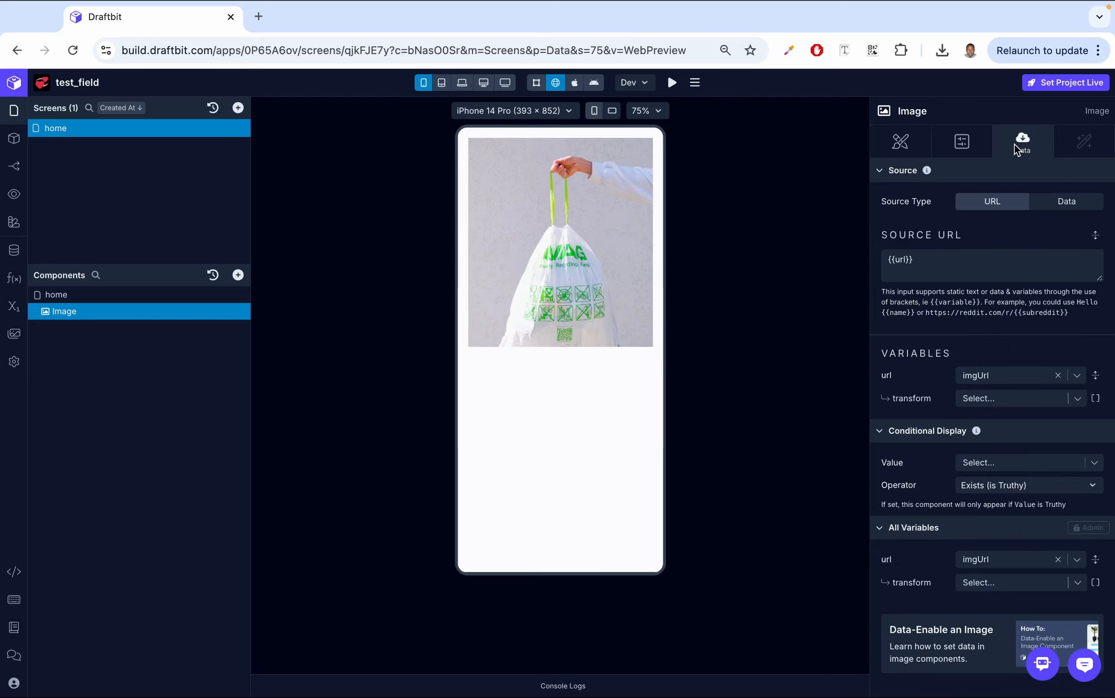
left_click(924, 267)
key("ctrl+a")
key("BackSpace")
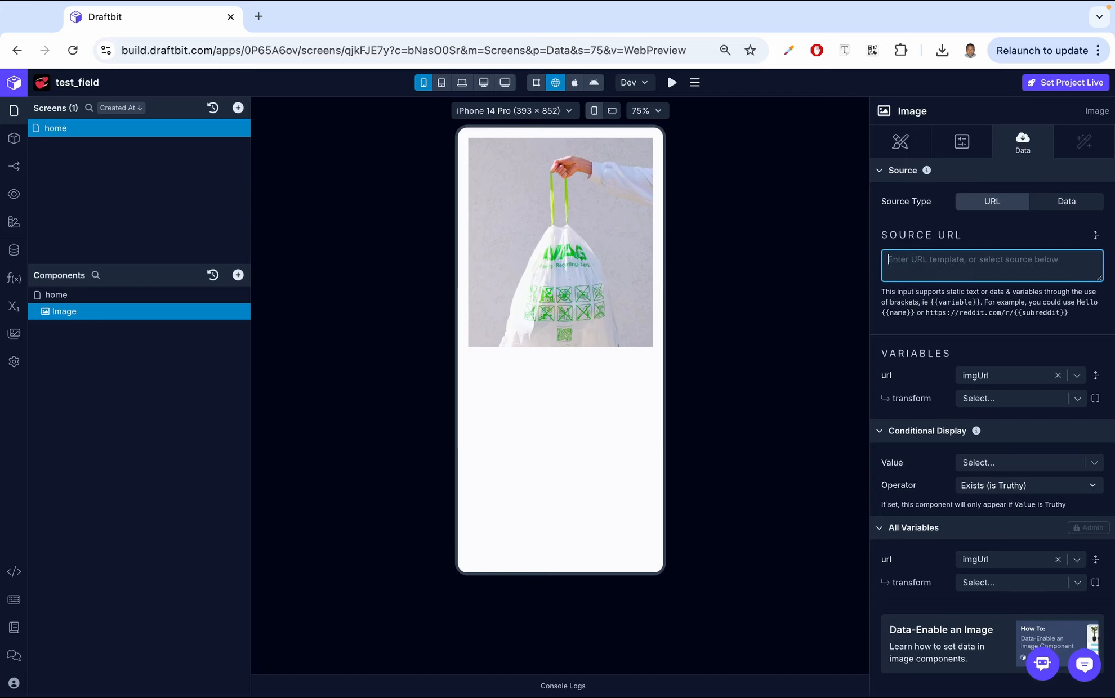
left_click(996, 227)
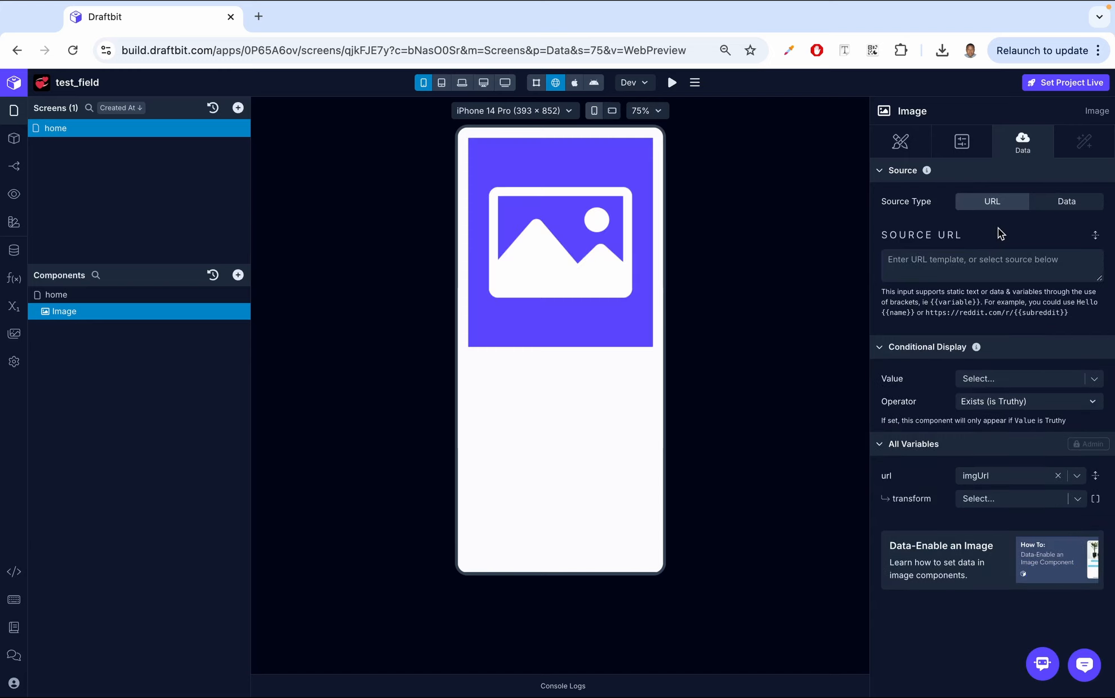
- Change the image's source type to Data and choose the uploaded asset Office.jpg as its source
left_click(1047, 201)
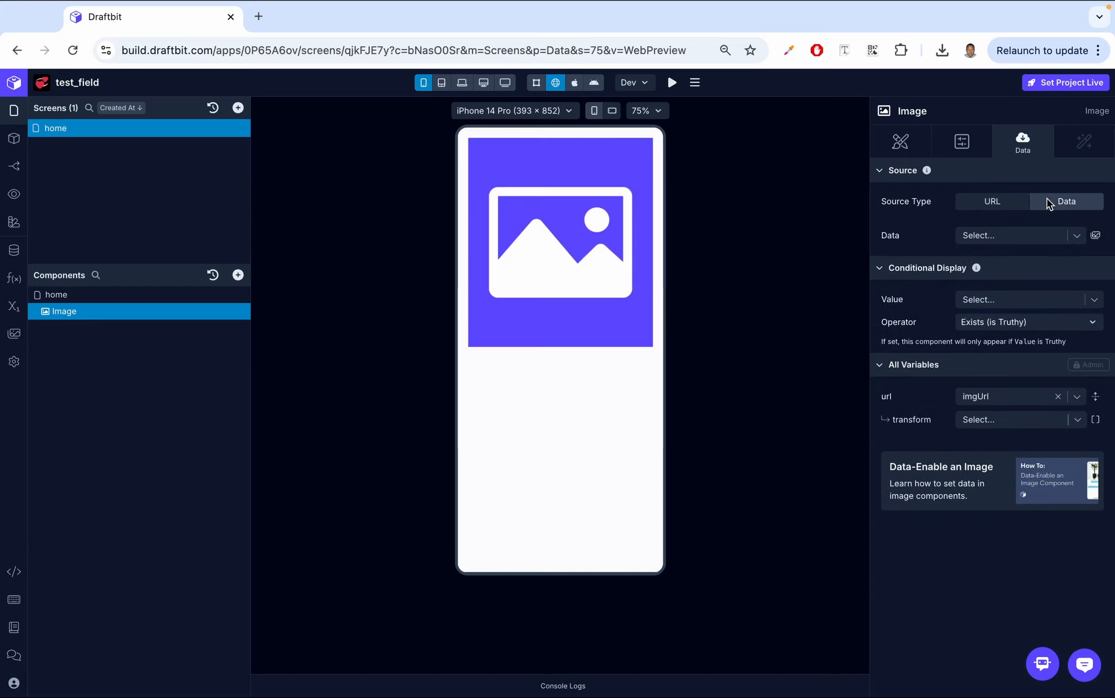
left_click(1096, 237)
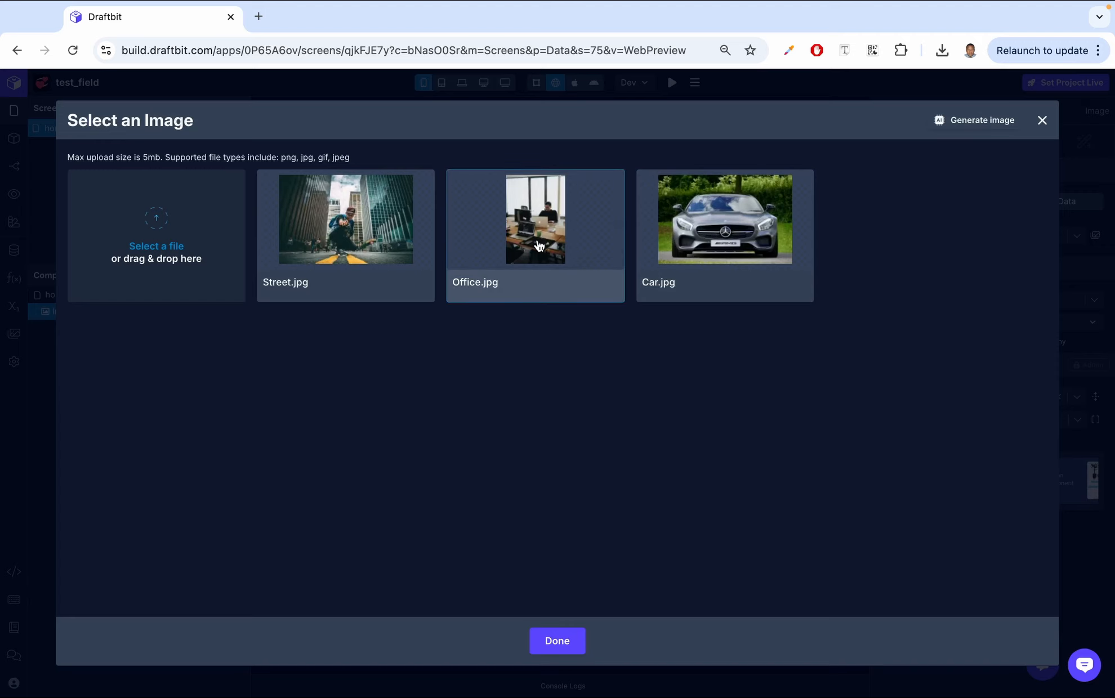
left_click(536, 245)
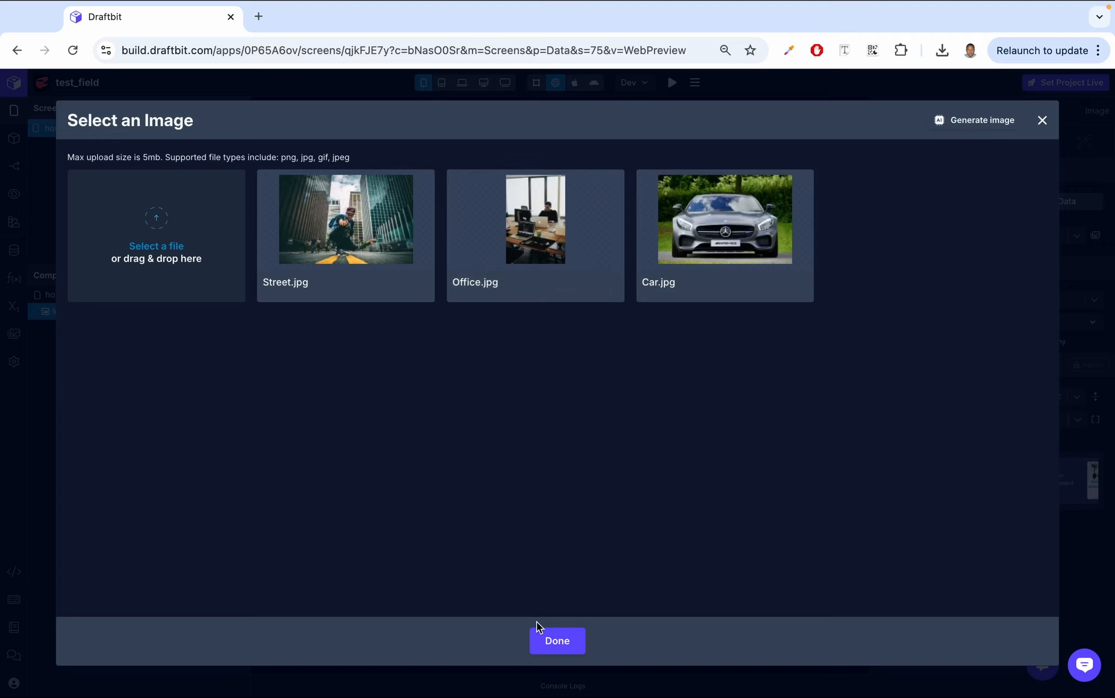
left_click(549, 640)
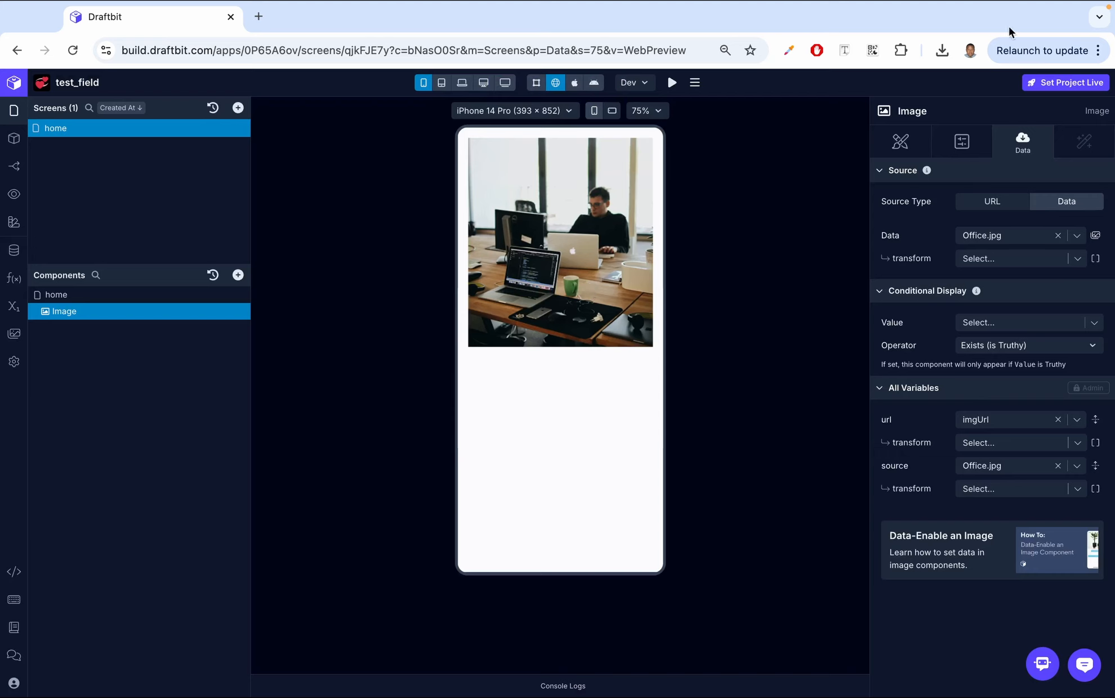
- Rename the Image component as "main image"
left_click(961, 141)
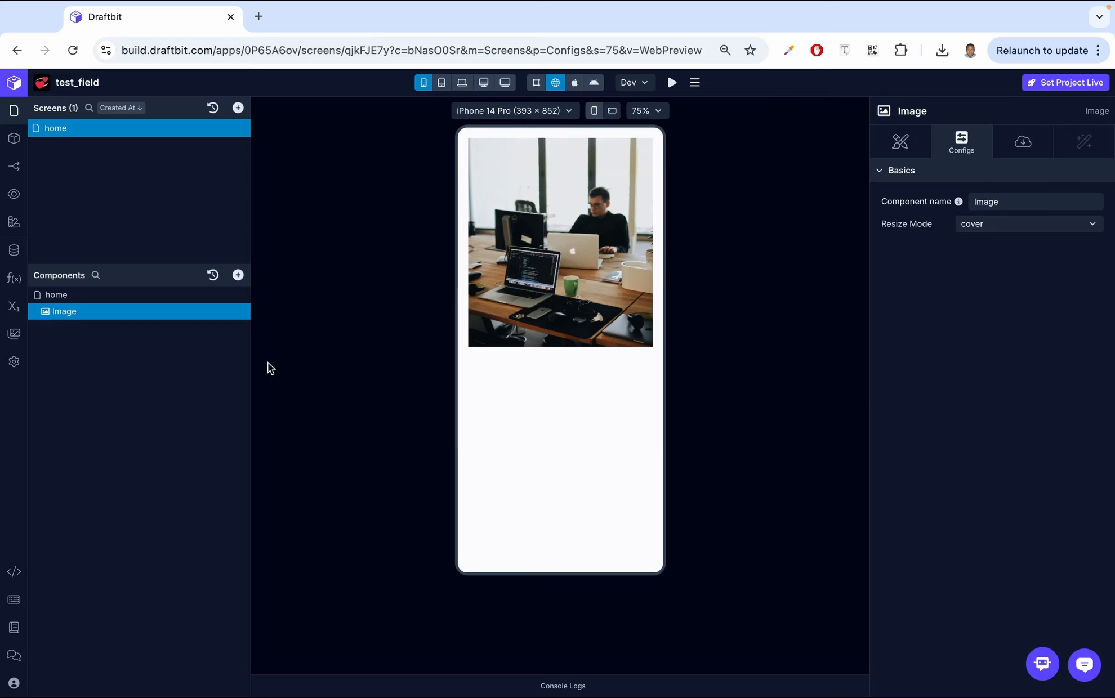
left_click(1049, 207)
double_click(1049, 207)
type("main")
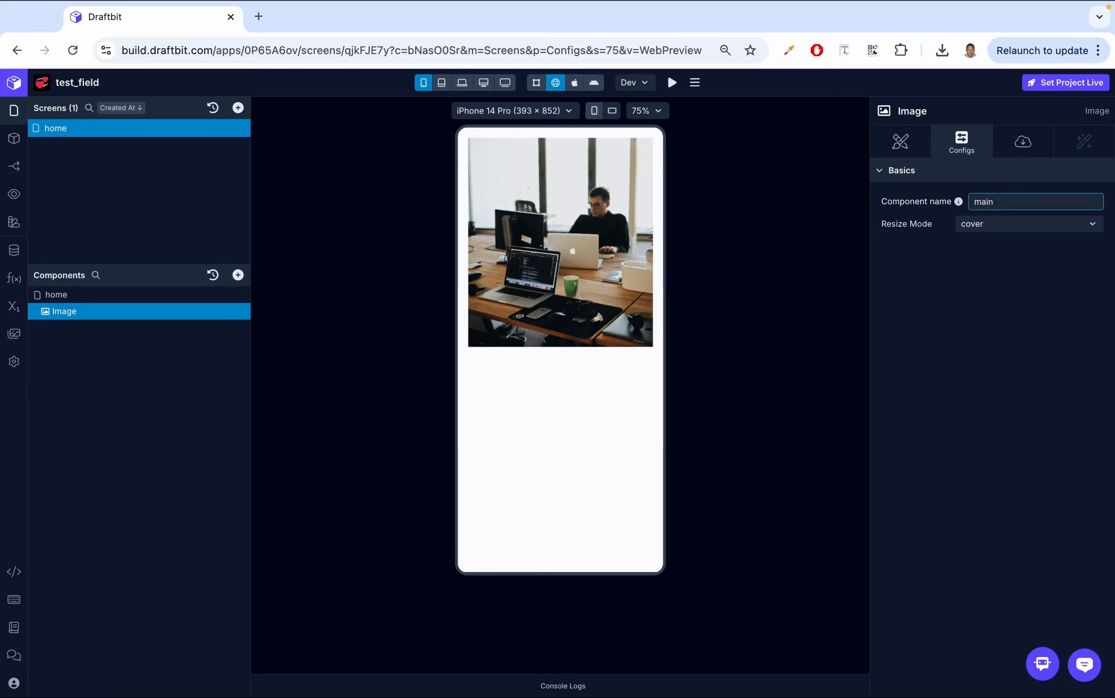
type(" image")
key("Return")
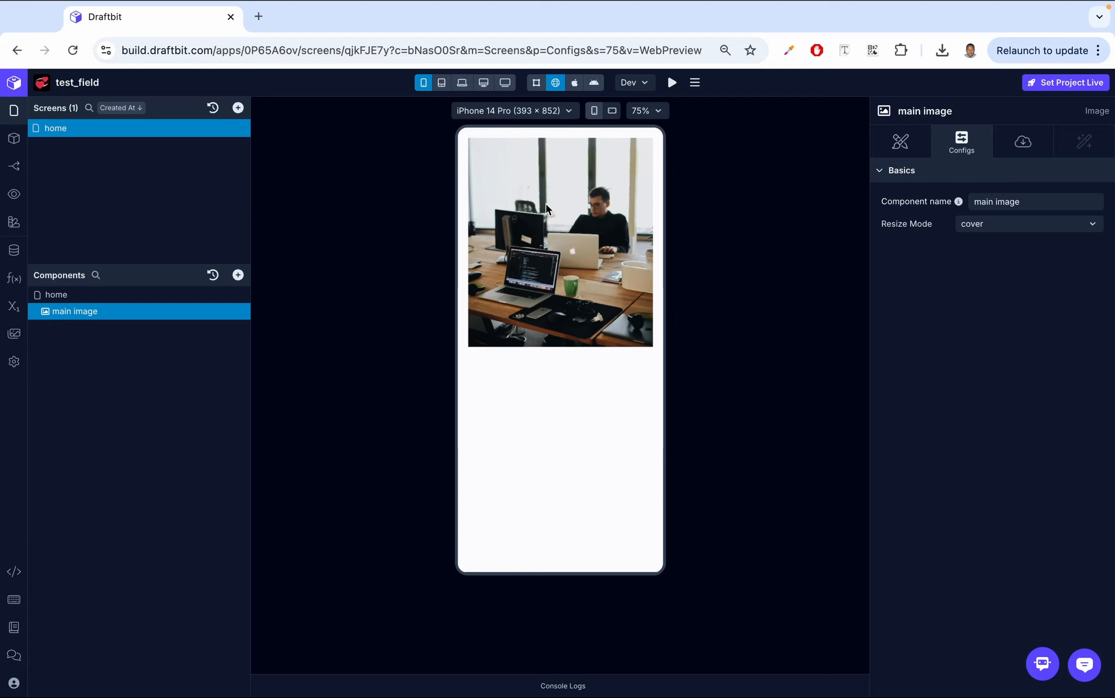
- Try different resize modes on the main image, including contain and stretch, and finish with center
left_click(1048, 227)
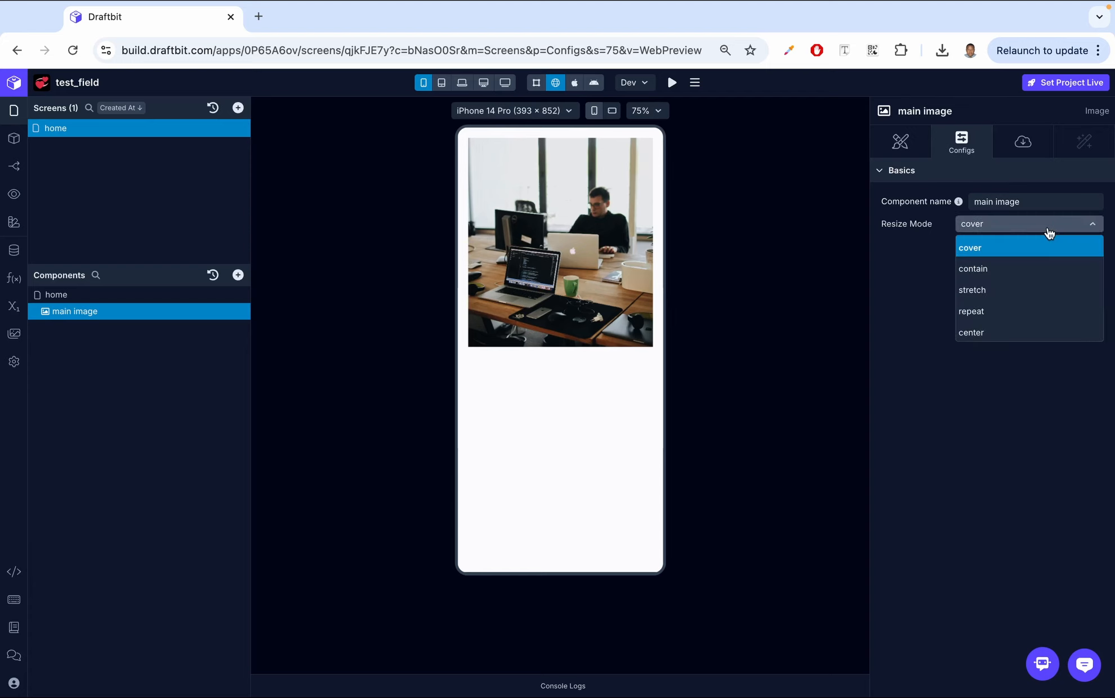
left_click(1028, 271)
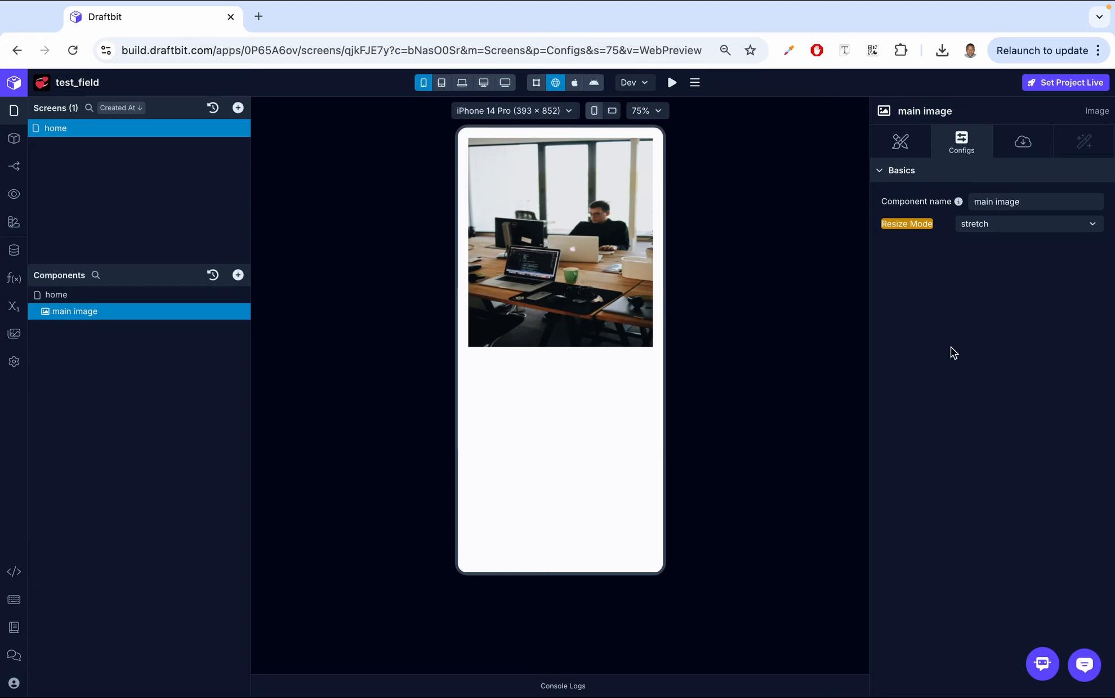
left_click(1013, 225)
left_click(991, 309)
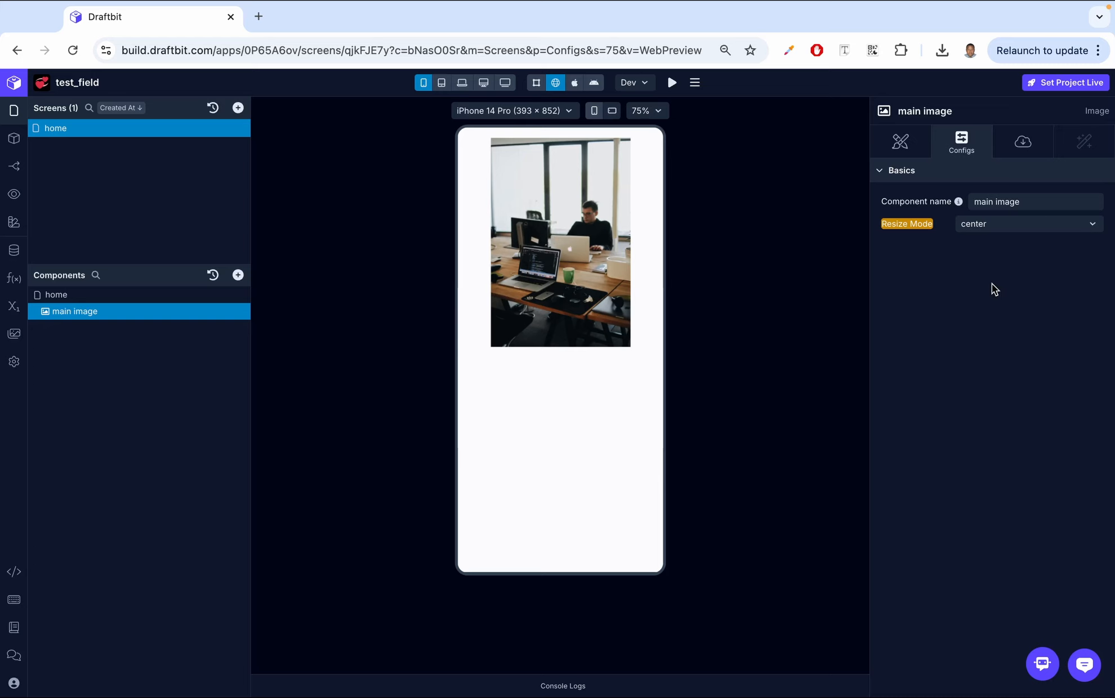
- Try a blur radius of 10 on the main image and reset it
left_click(901, 144)
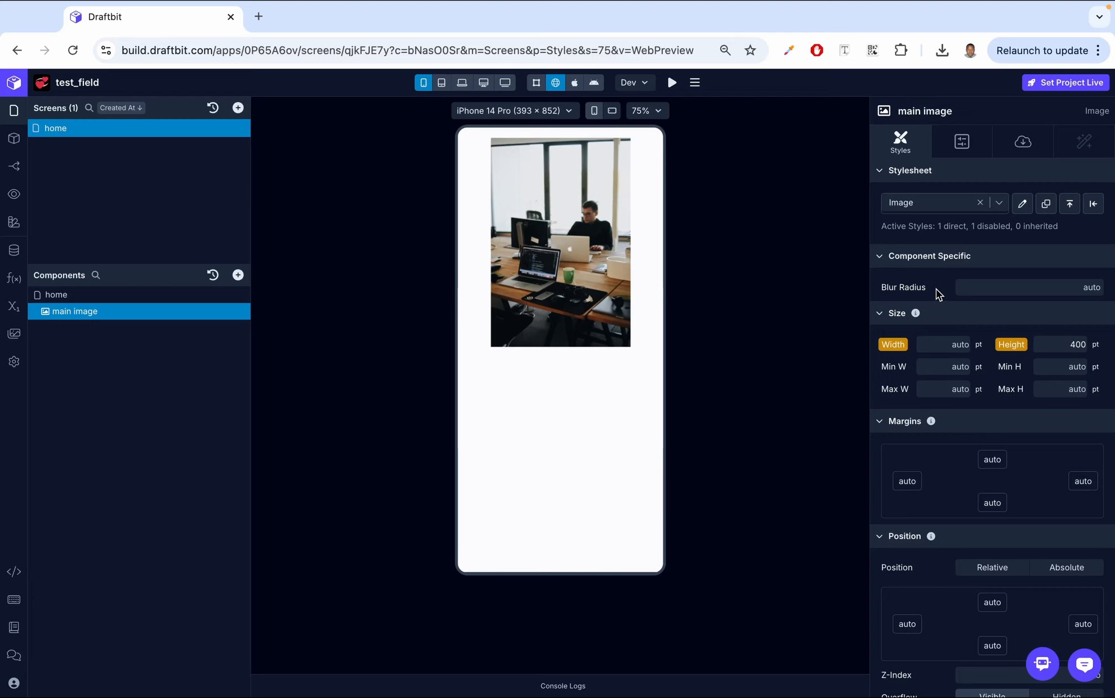
left_click(1082, 289)
type("10")
key("Return")
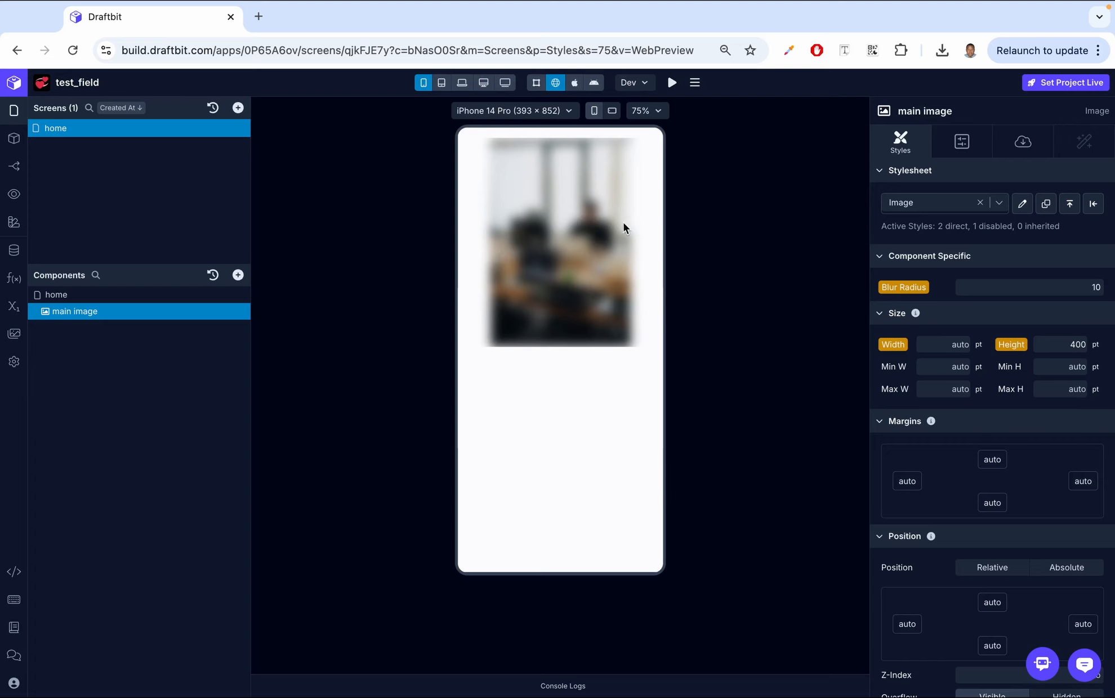
left_click(908, 288)
- Look through the main image's remaining style settings and delete the component from the home screen
scroll(991, 394, "down", 3)
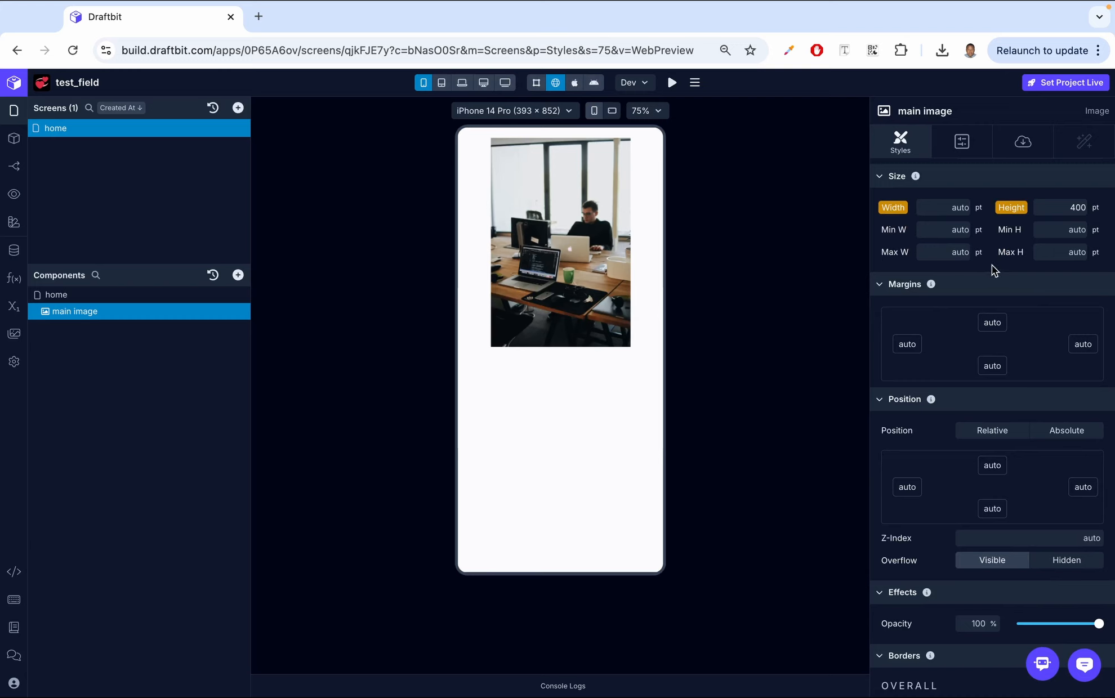
scroll(919, 414, "down", 3)
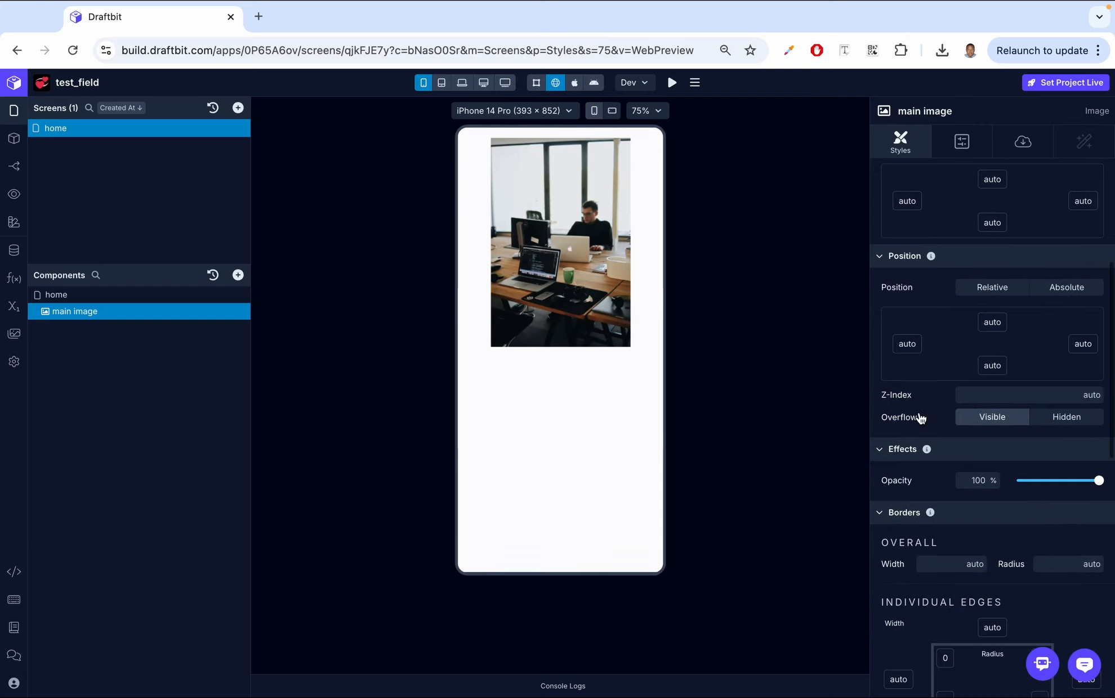
scroll(919, 417, "down", 9)
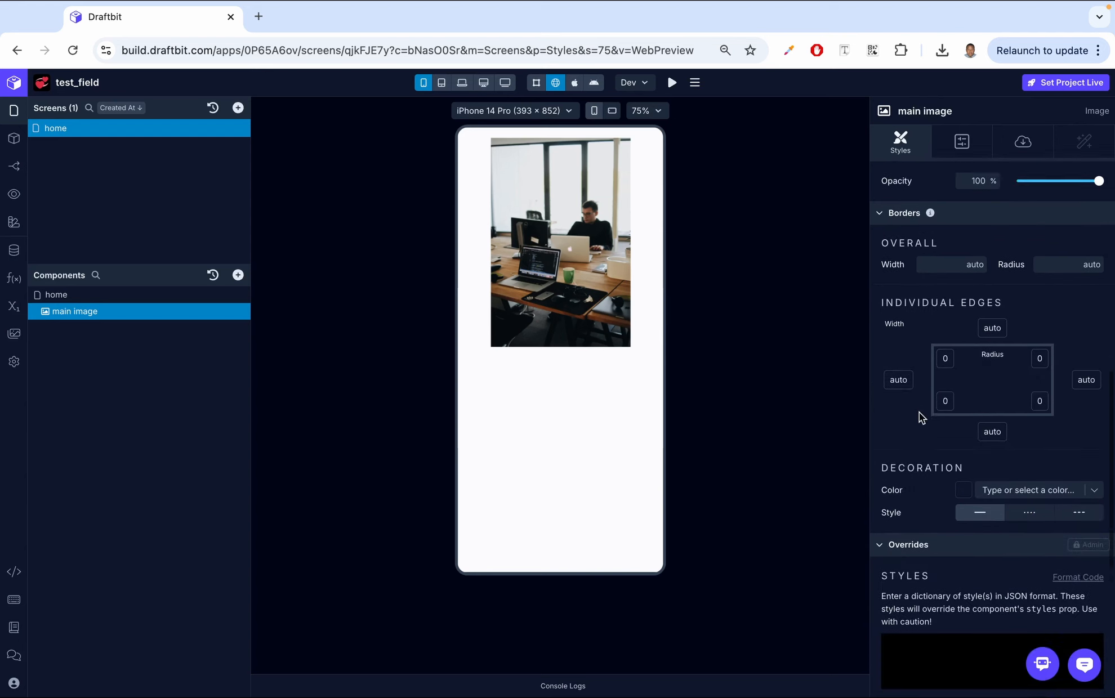
key("Delete")
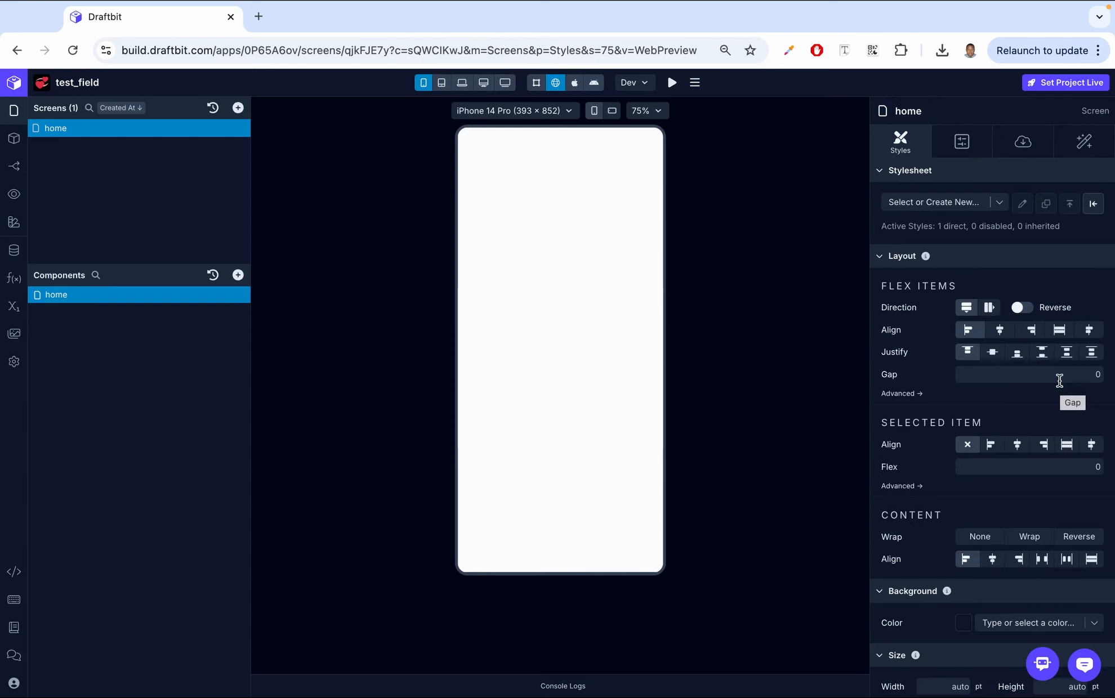